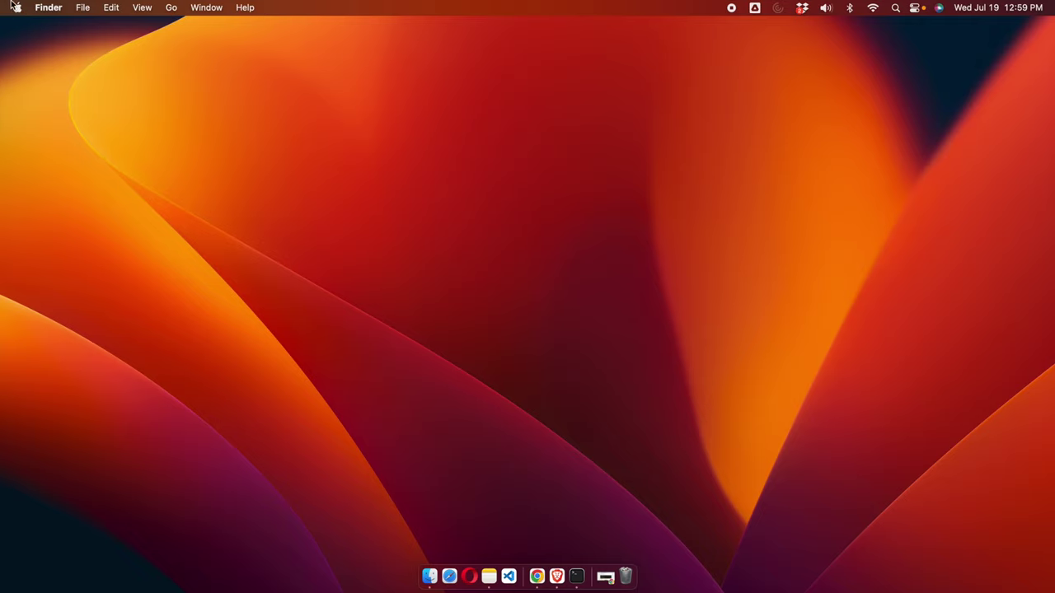
# Step: Launch System Settings from the Apple menu and go to the General pane
pyautogui.click(16, 8)
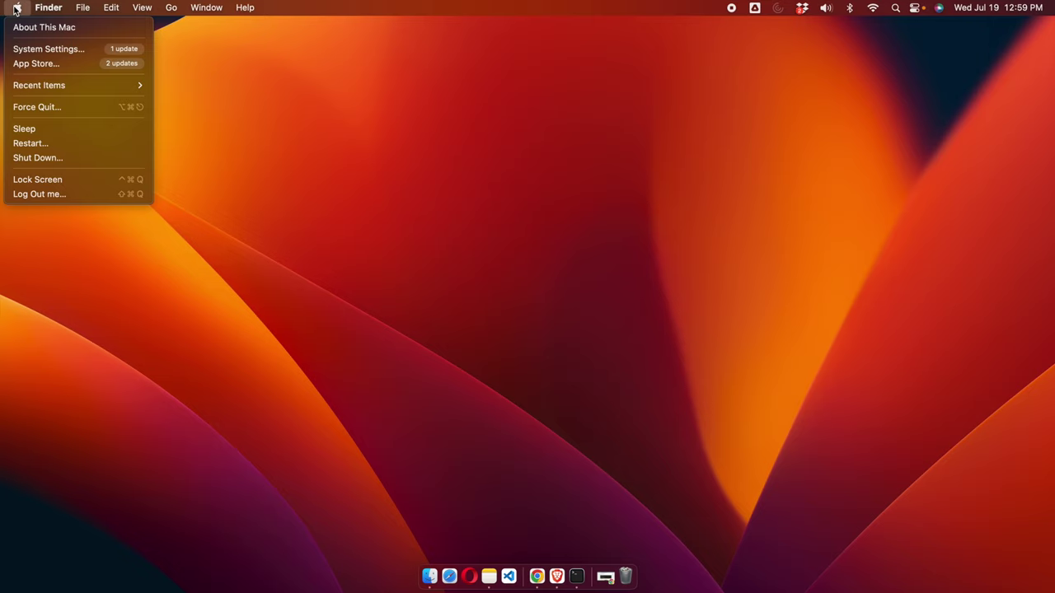
pyautogui.click(60, 50)
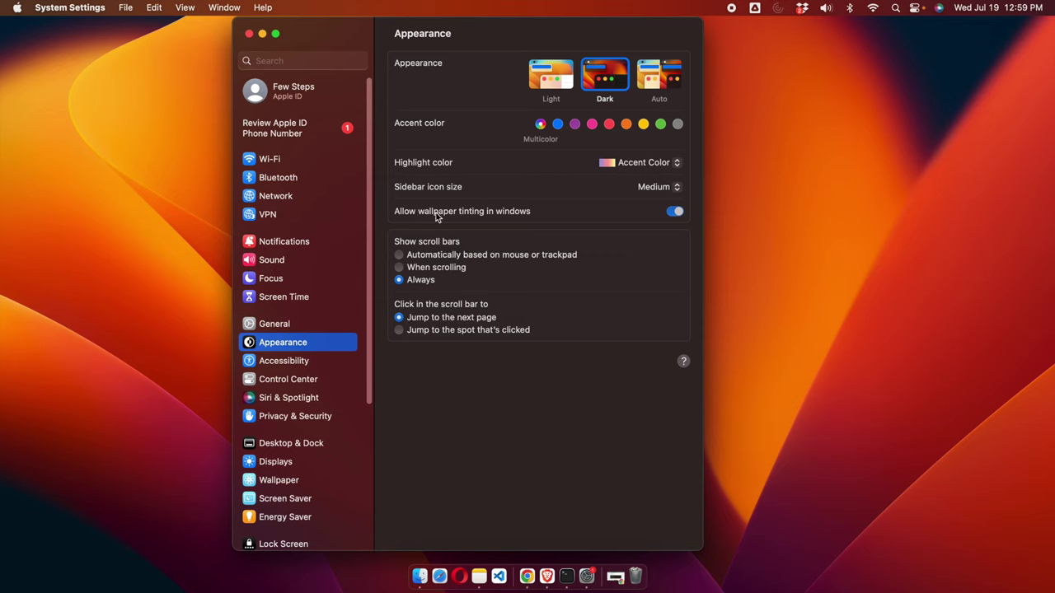
pyautogui.click(275, 327)
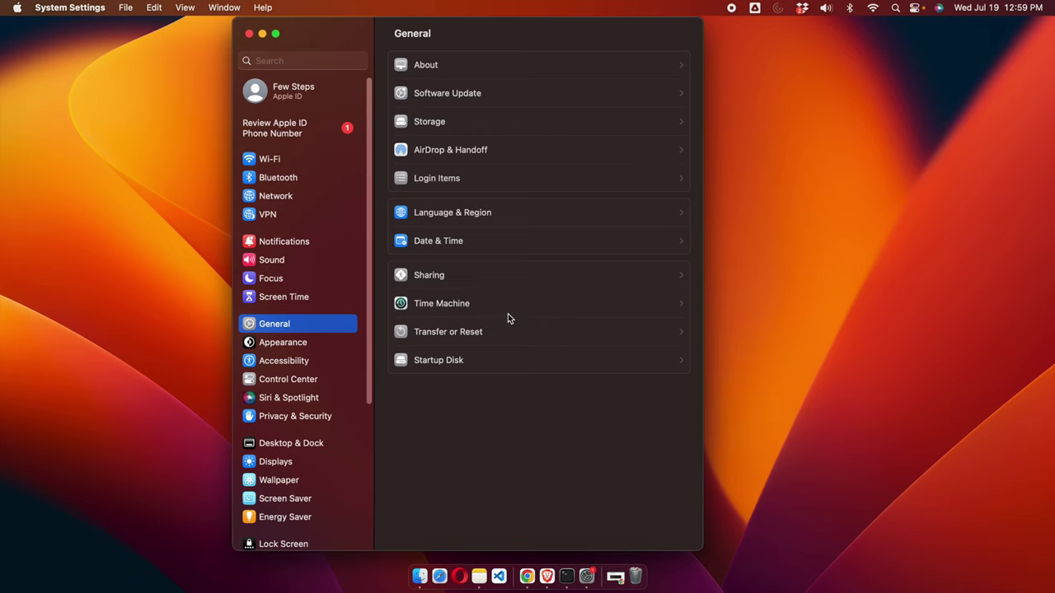
# Step: Open Storage and show the Applications details list, sorted by size at 54.26 GB
pyautogui.click(432, 122)
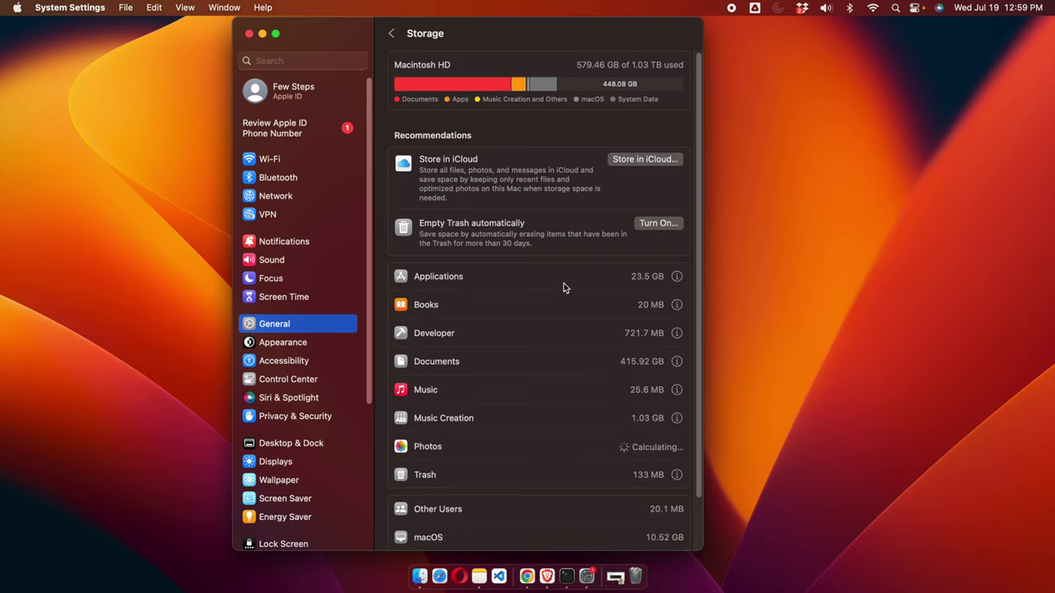
pyautogui.click(678, 280)
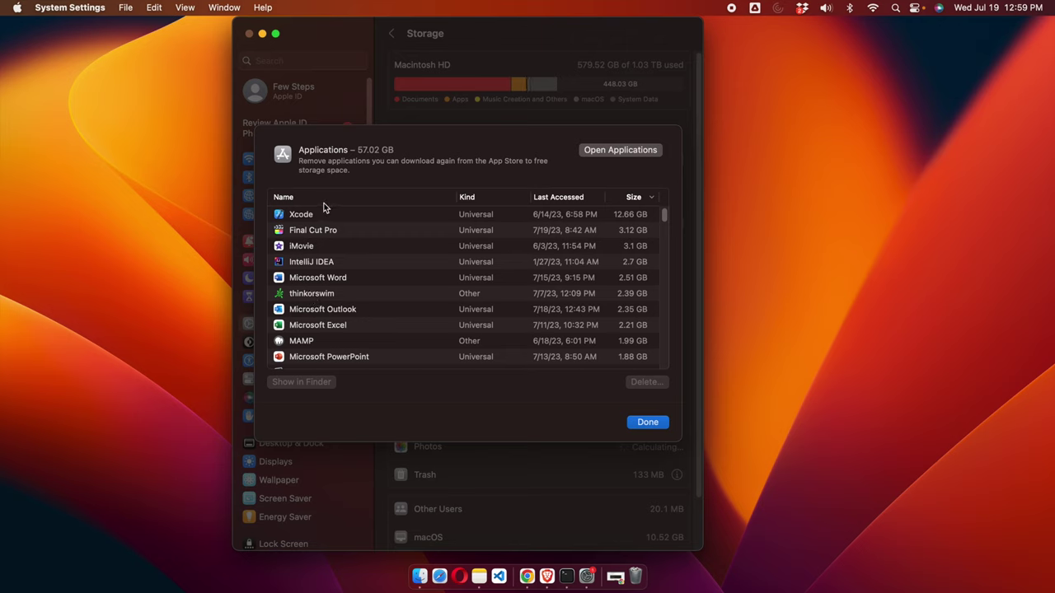
# Step: Check the Microsoft Excel and iMovie locations, then sort applications alphabetically by Name
pyautogui.click(309, 304)
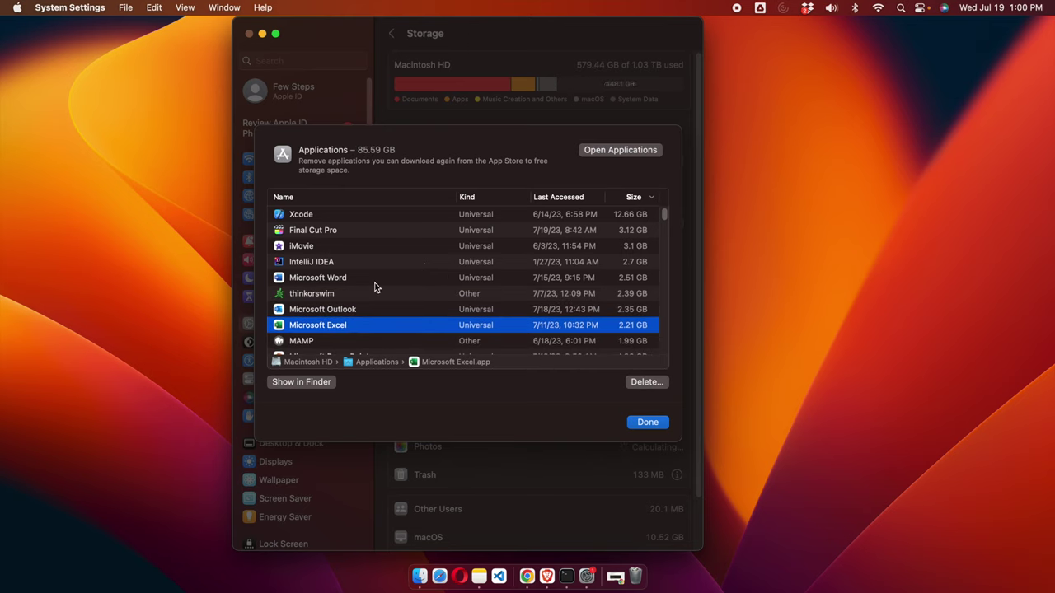
pyautogui.click(295, 249)
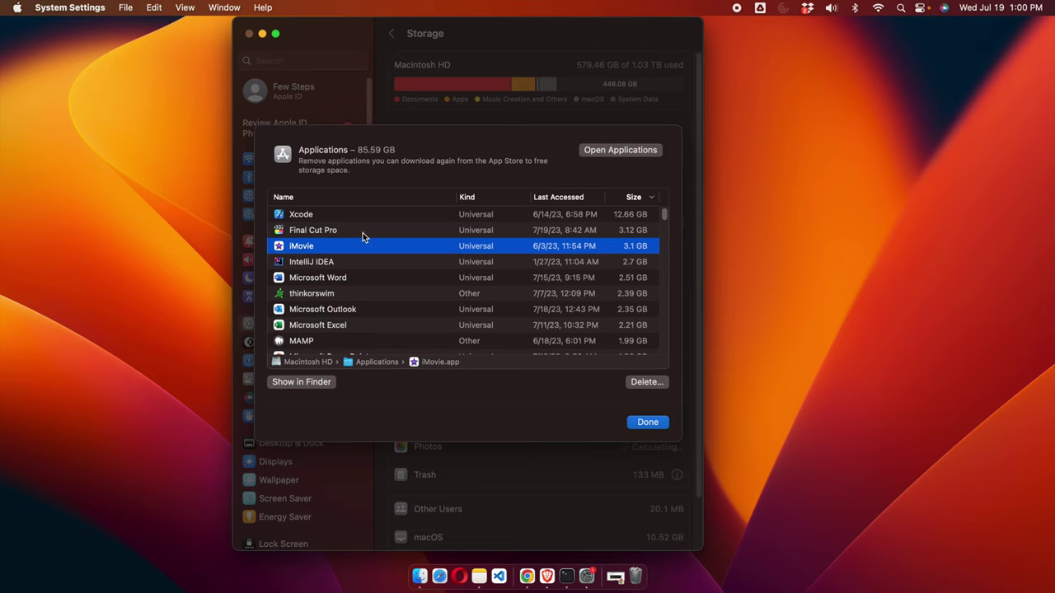
pyautogui.click(328, 200)
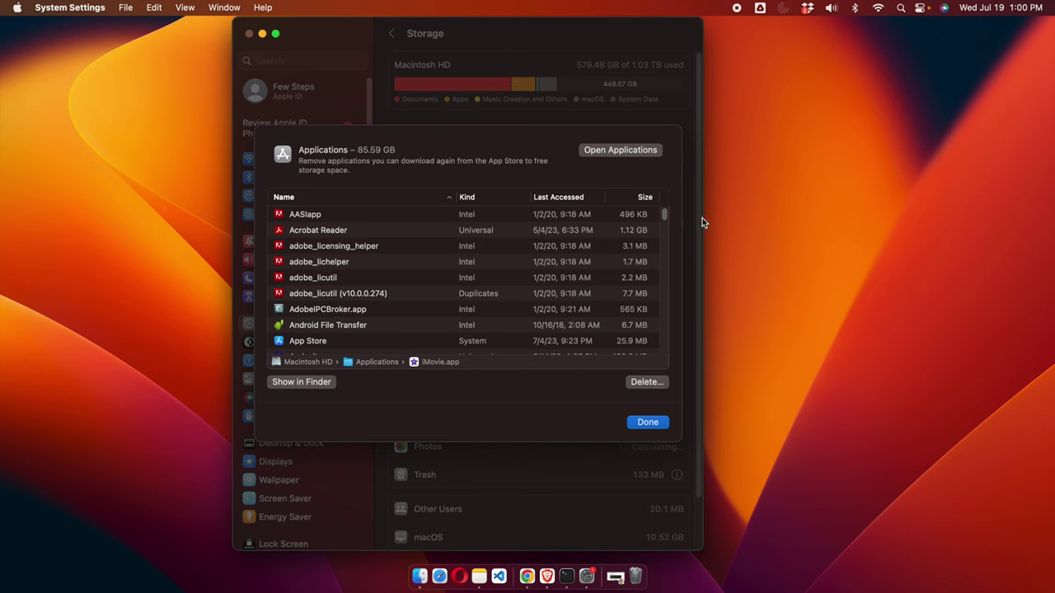
# Step: Scroll to the Eclipse entries and select the 21.9 MB Eclipse copy in java-2022-09
pyautogui.moveTo(665, 215); pyautogui.dragTo(666, 251)
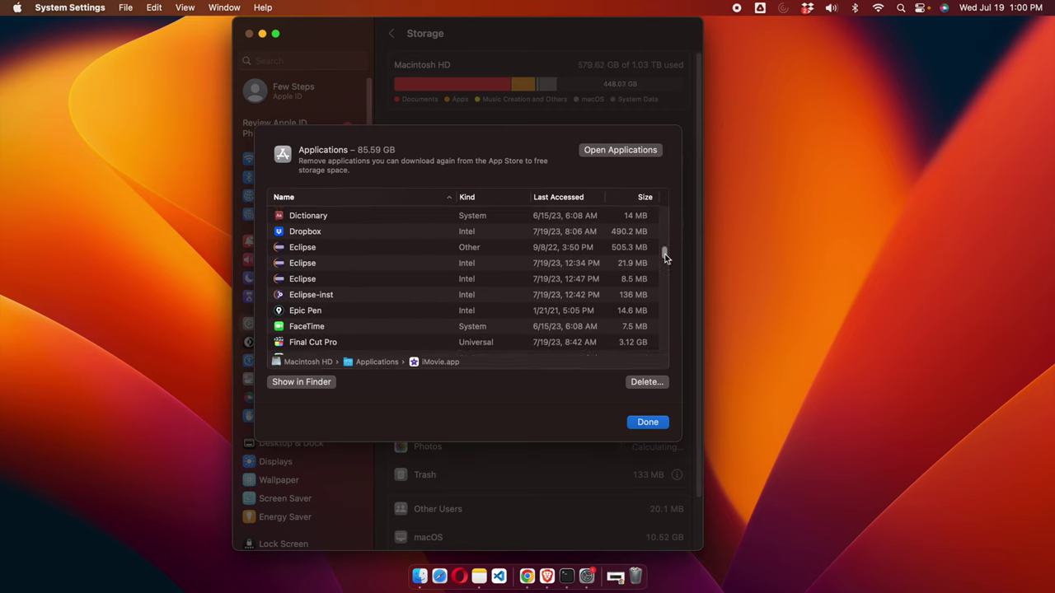
pyautogui.click(321, 249)
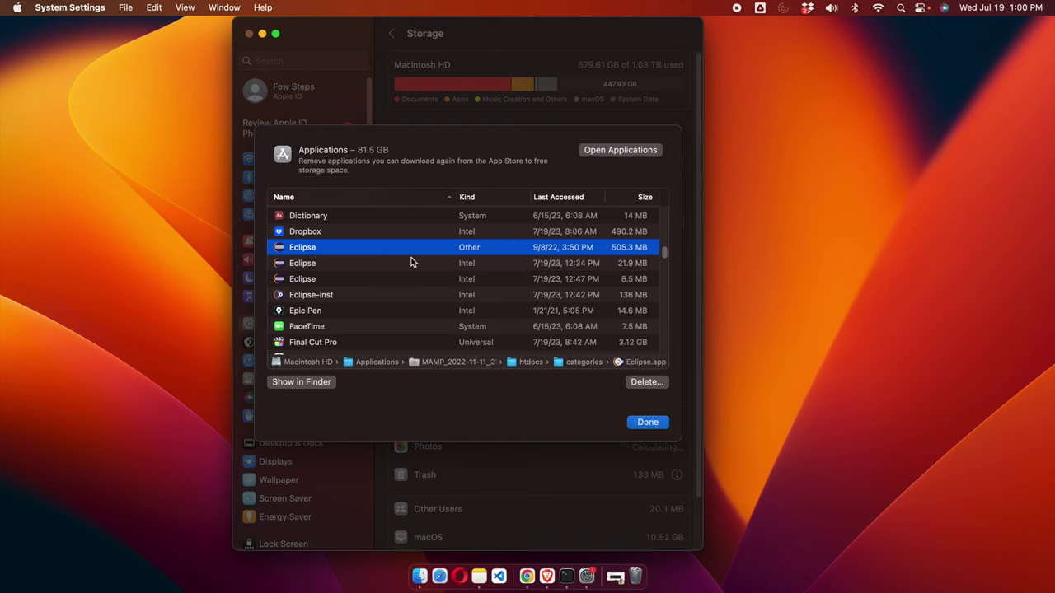
pyautogui.scroll(1, 555, 250)
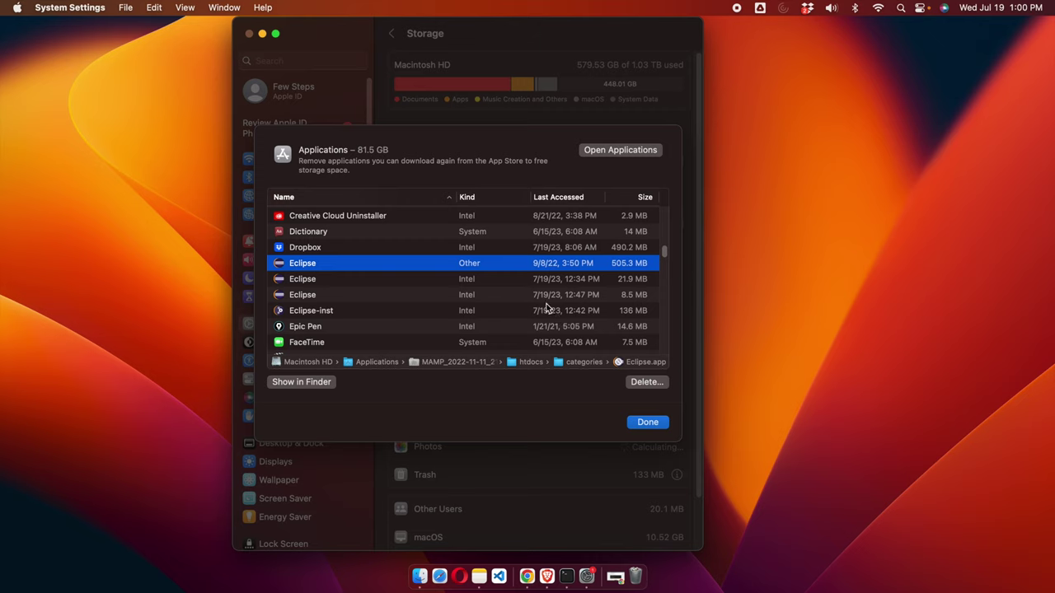
pyautogui.click(550, 282)
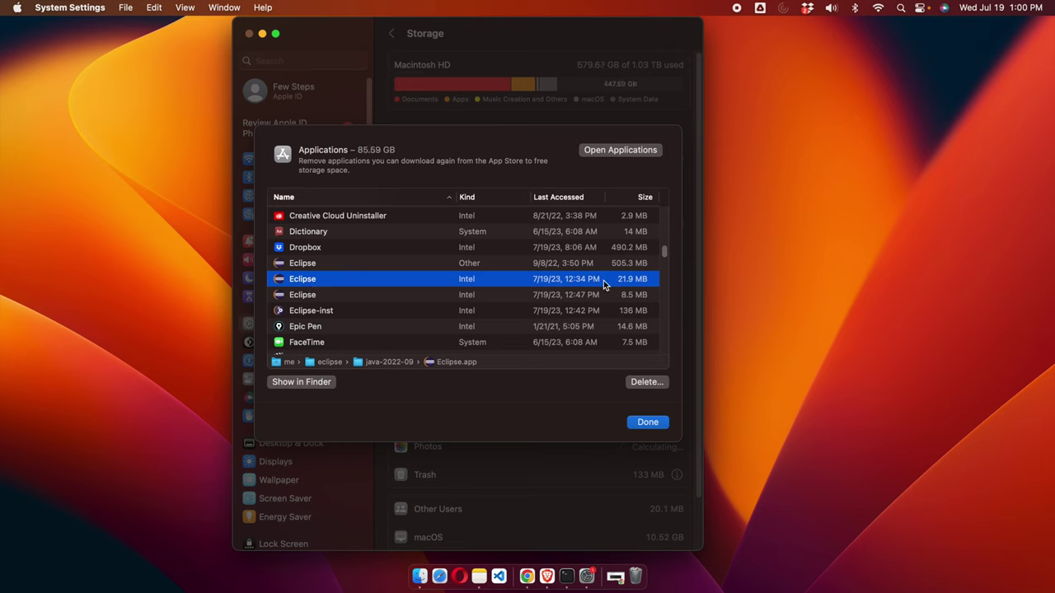
pyautogui.scroll(-1, 603, 280)
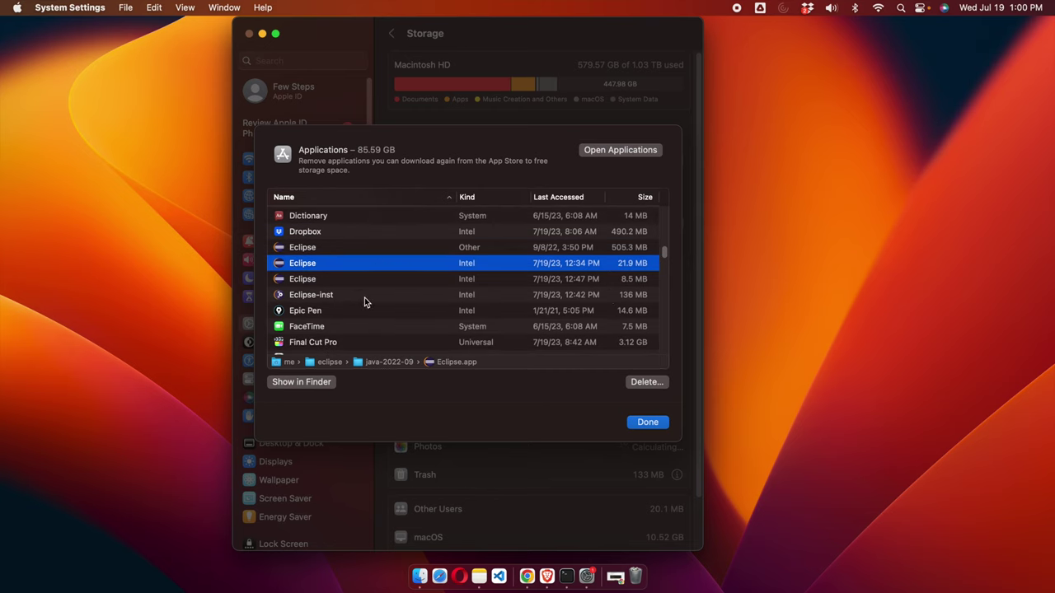
# Step: Delete the selected 21.9 MB Eclipse app and confirm the deletion
pyautogui.click(647, 382)
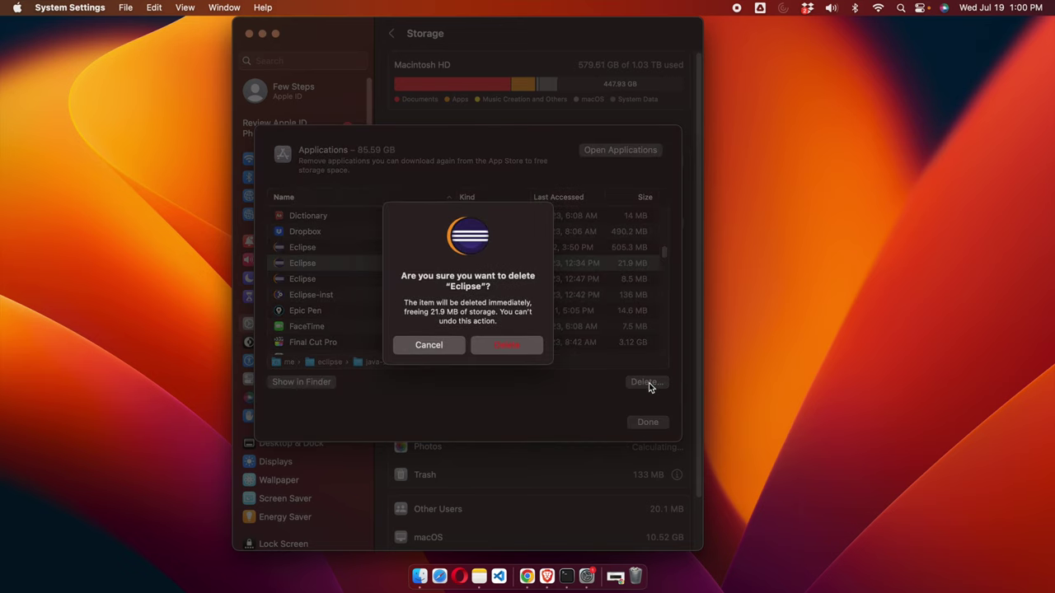
pyautogui.click(509, 345)
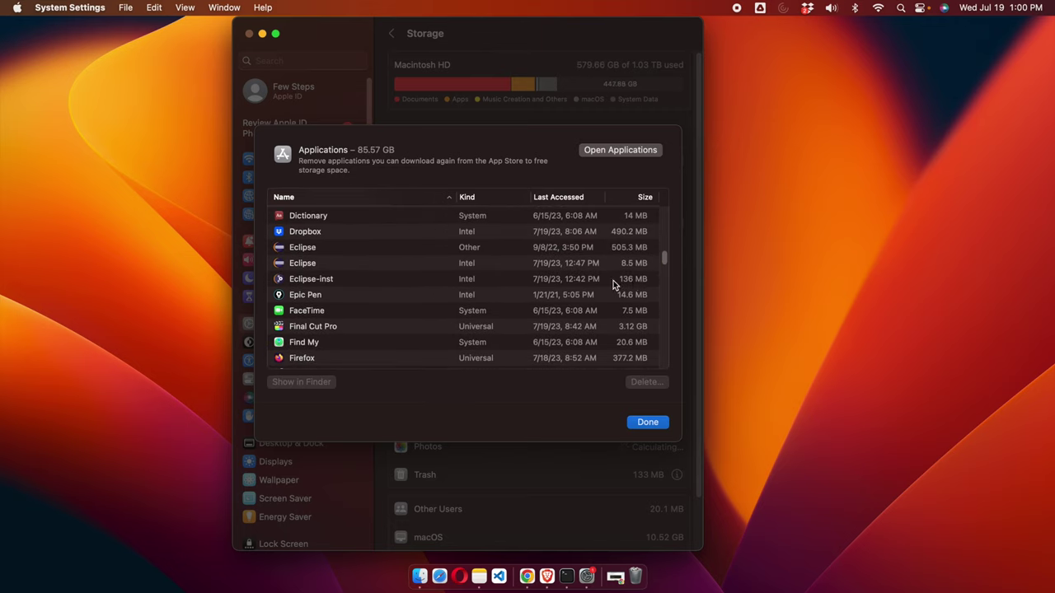
# Step: Select the 8.5 MB Eclipse copy and delete it, confirming the dialog
pyautogui.scroll(1, 328, 281)
pyautogui.click(327, 281)
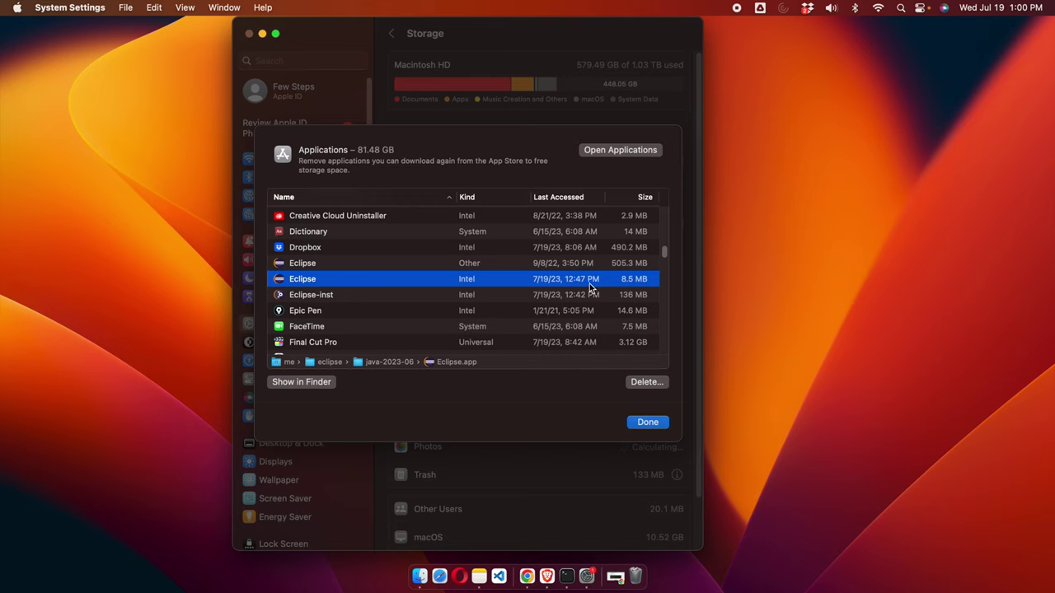
pyautogui.click(647, 383)
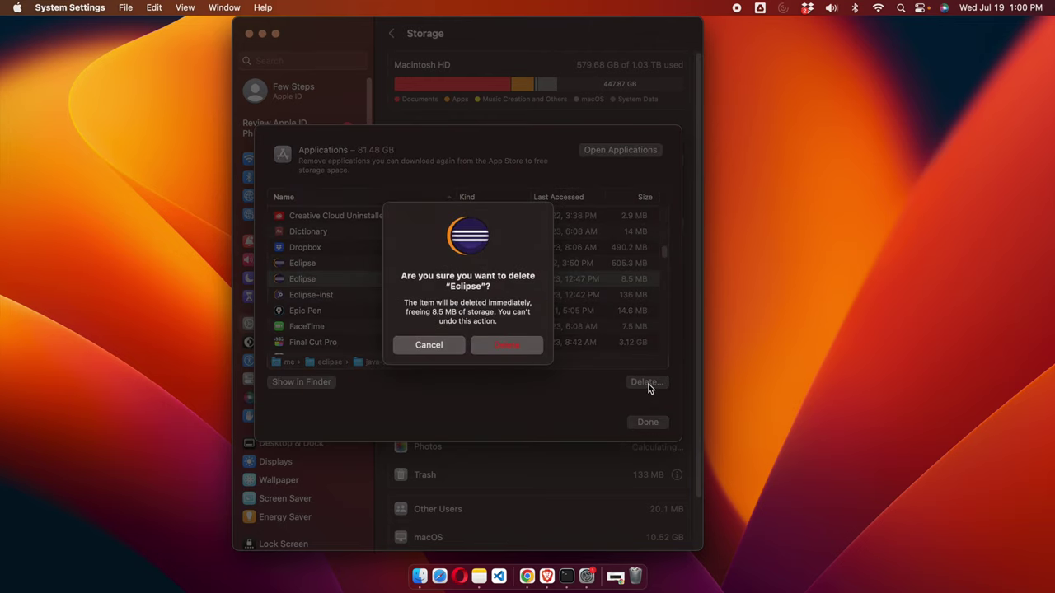
pyautogui.click(517, 347)
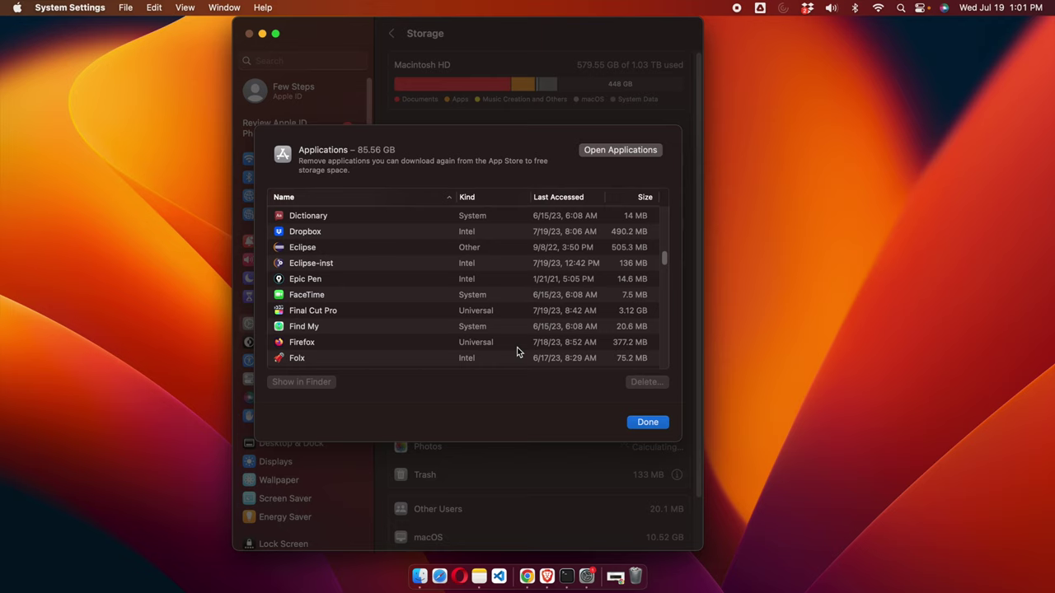
# Step: Delete the 136 MB Eclipse-inst installer app and confirm the deletion
pyautogui.click(337, 267)
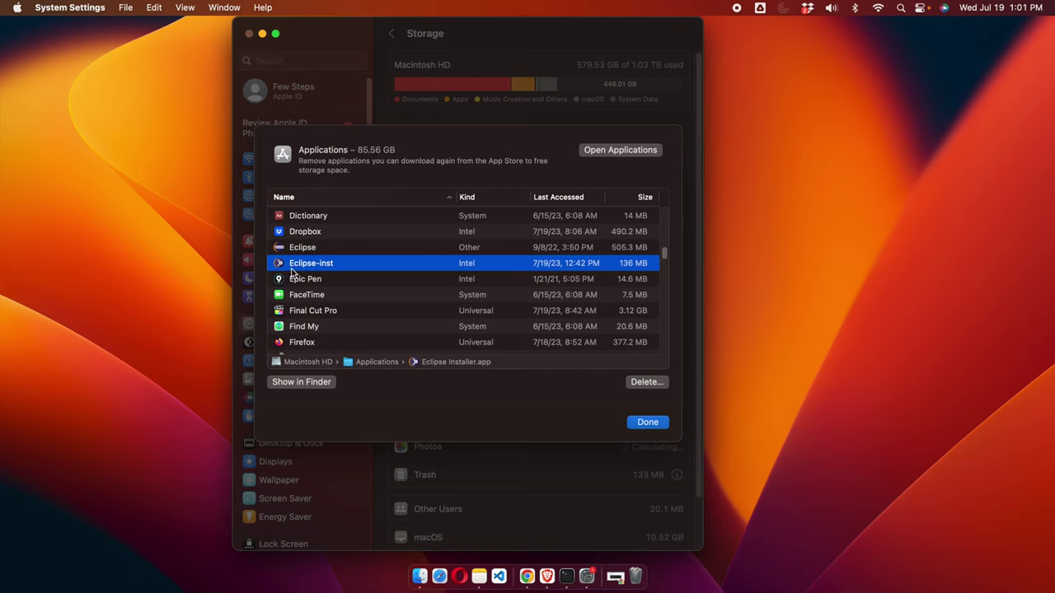
pyautogui.click(656, 384)
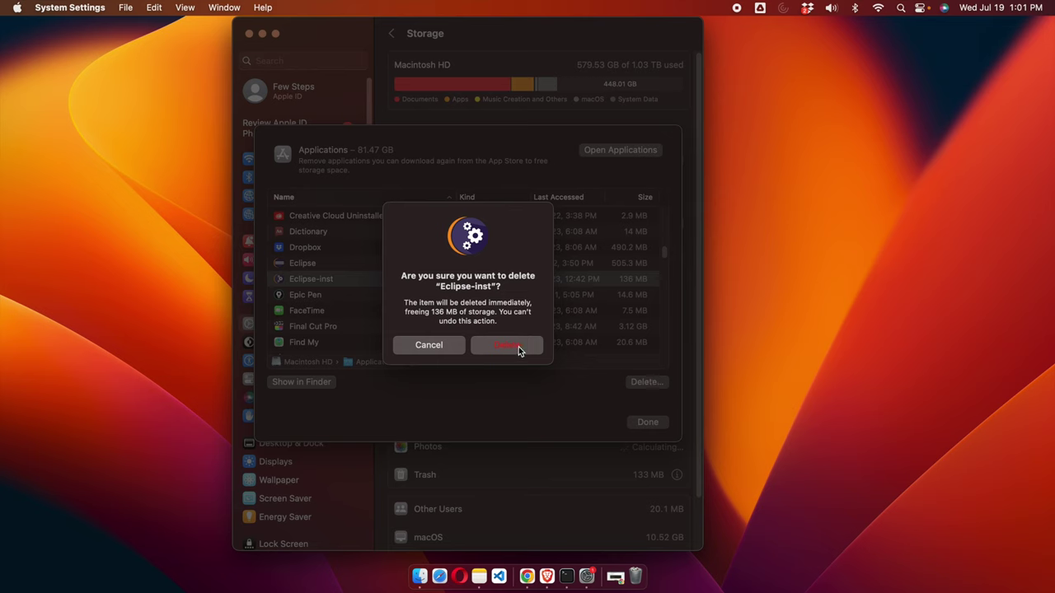
pyautogui.click(518, 346)
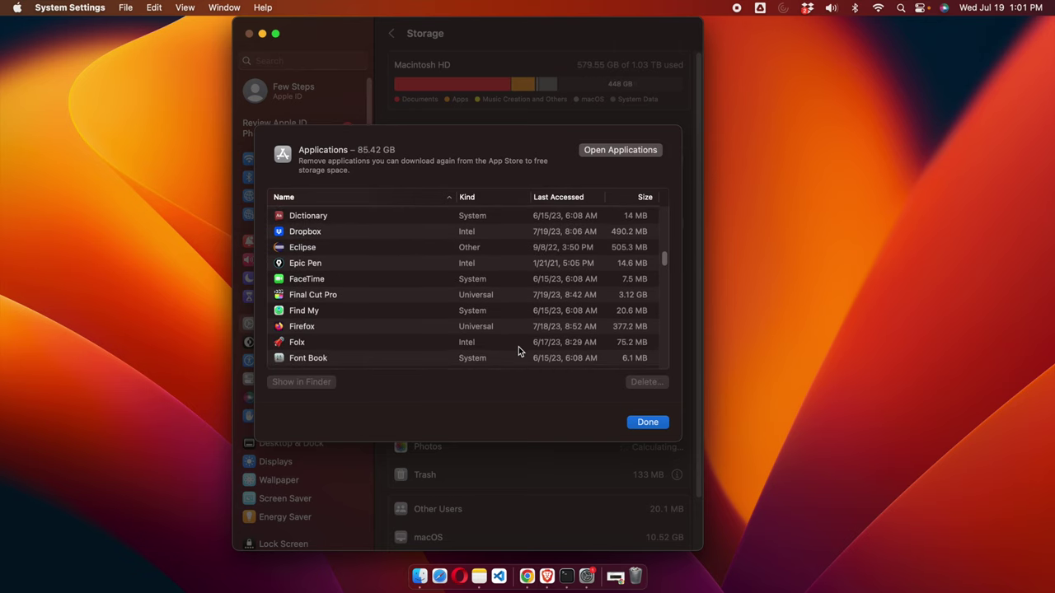
# Step: Select the 505.3 MB Eclipse app and confirm its permanent deletion
pyautogui.click(316, 248)
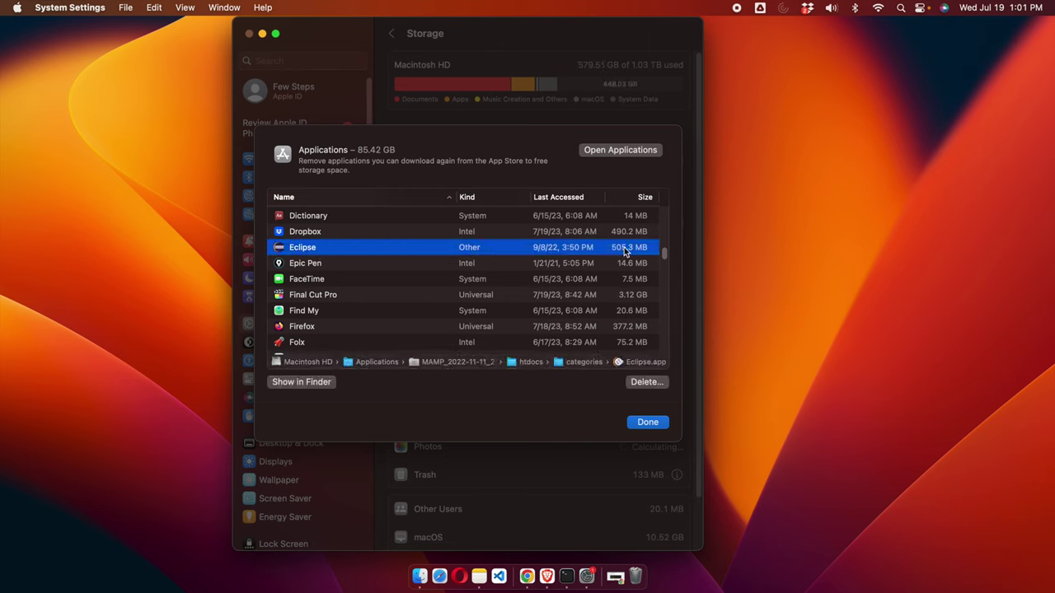
pyautogui.click(646, 382)
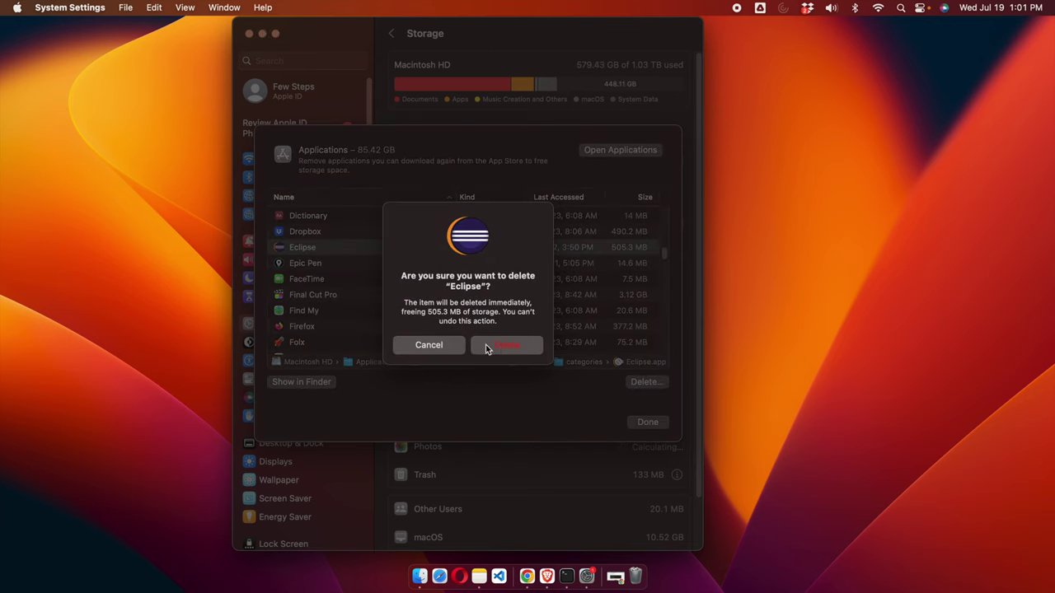
pyautogui.click(506, 345)
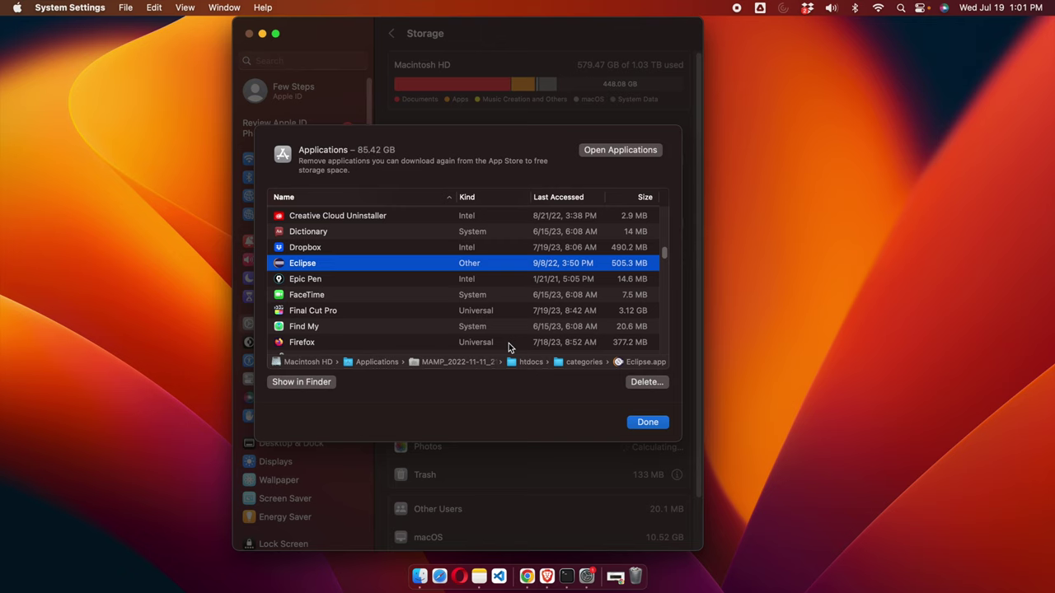
# Step: Scroll through the Applications list to verify Eclipse is gone and the total is 80.83 GB
pyautogui.scroll(-1, 508, 347)
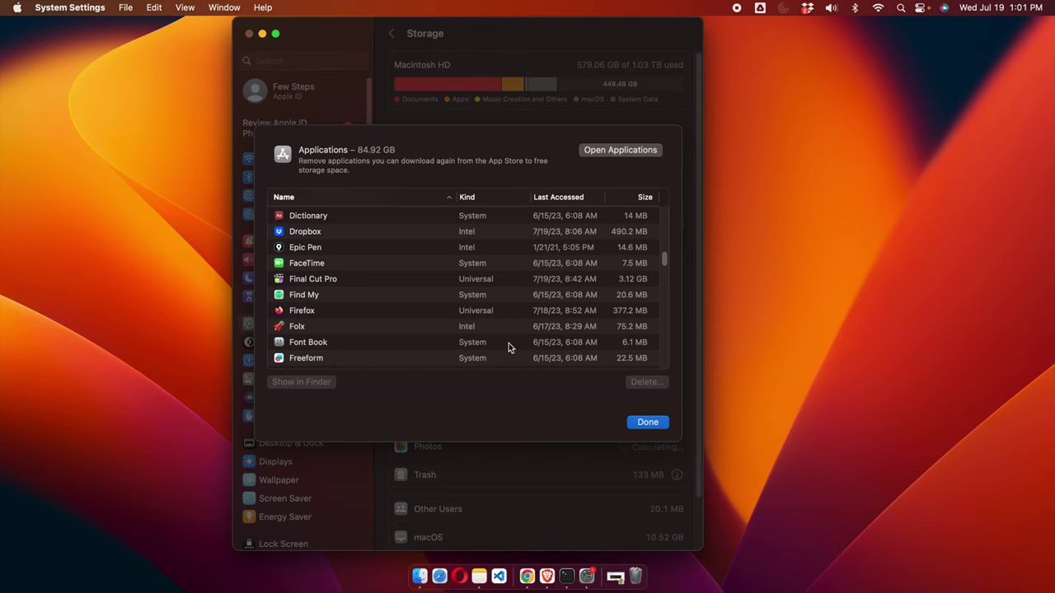
pyautogui.scroll(1, 509, 343)
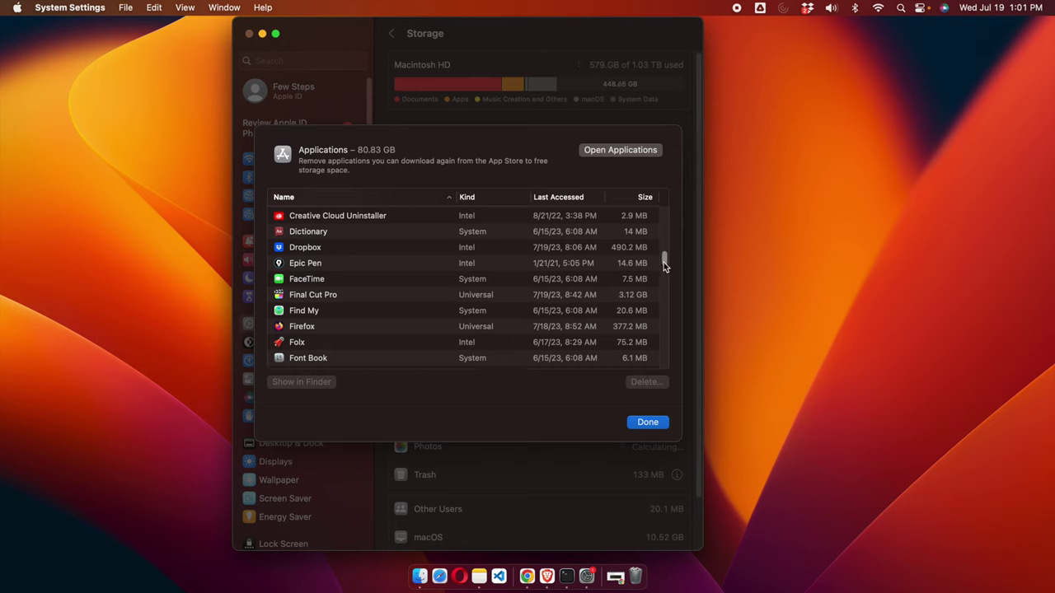
pyautogui.scroll(10, 664, 262)
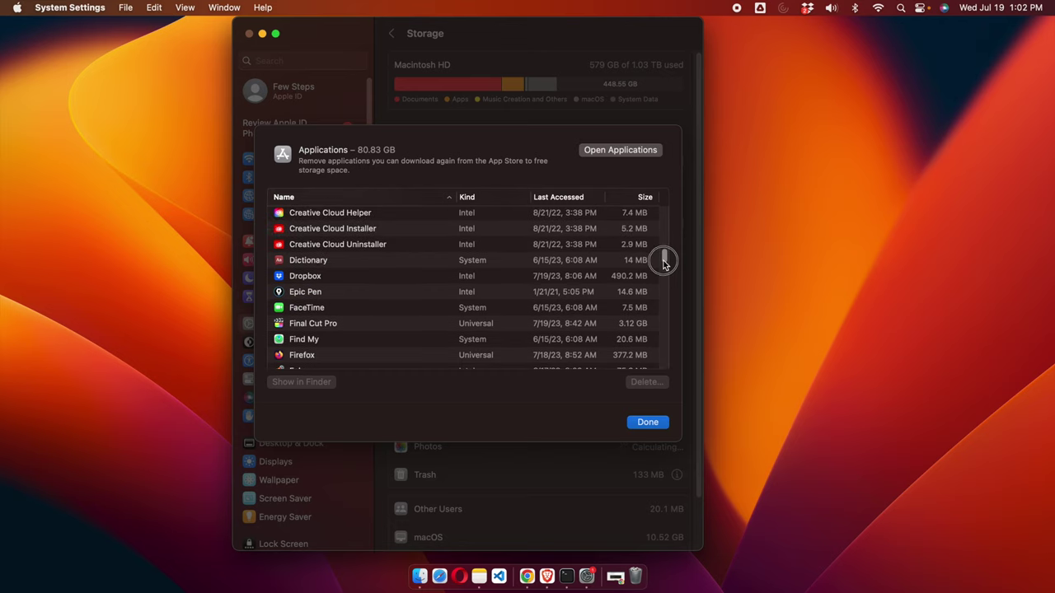
pyautogui.moveTo(666, 207); pyautogui.dragTo(661, 238)
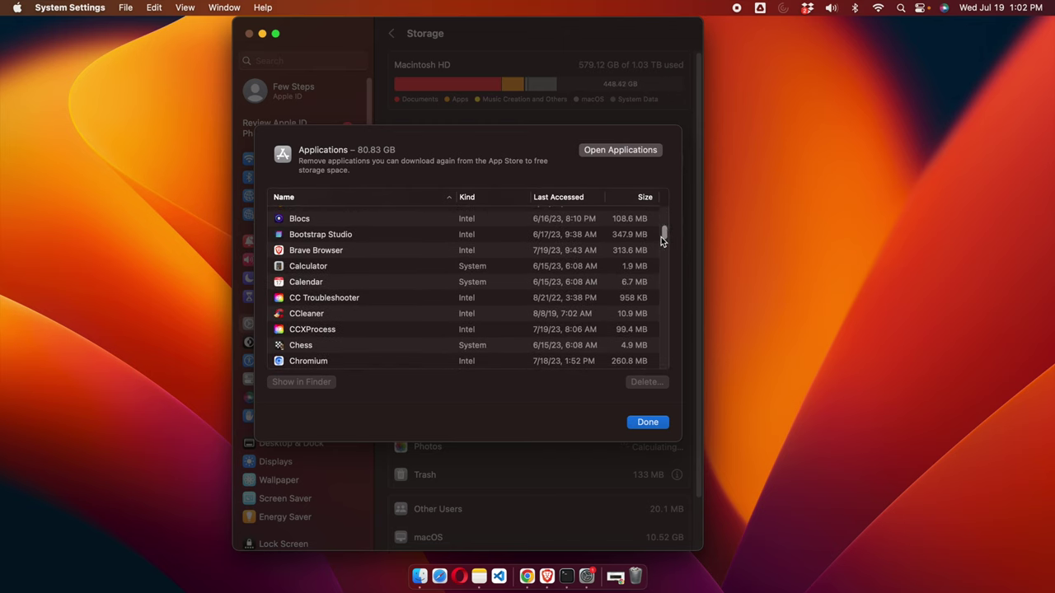
# Step: Close the Applications list, search Spotlight for 'ecli', and dismiss the missing Eclipse.app alert
pyautogui.click(648, 423)
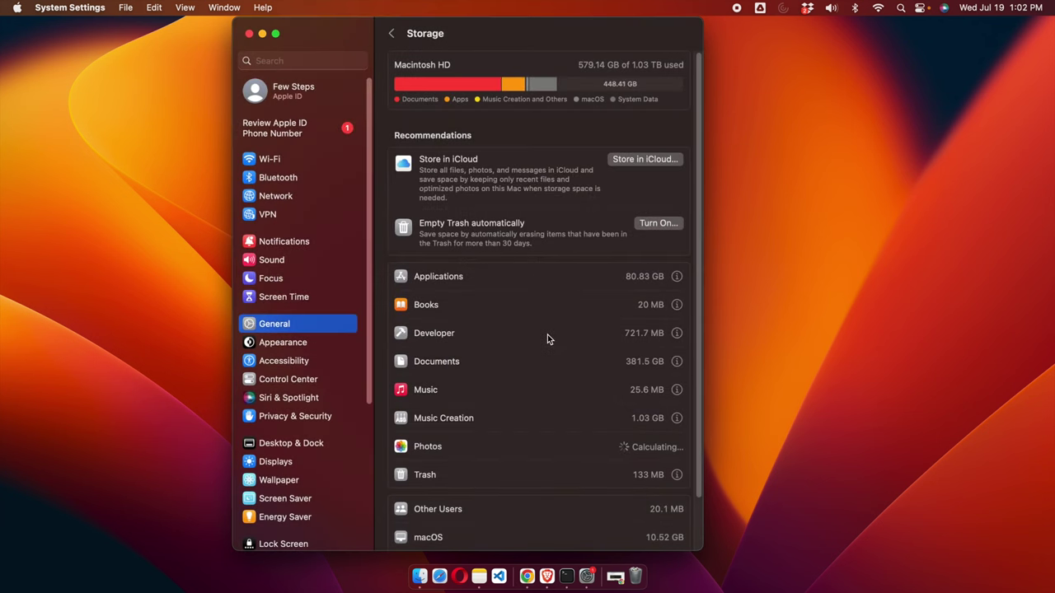
pyautogui.press('super+space')
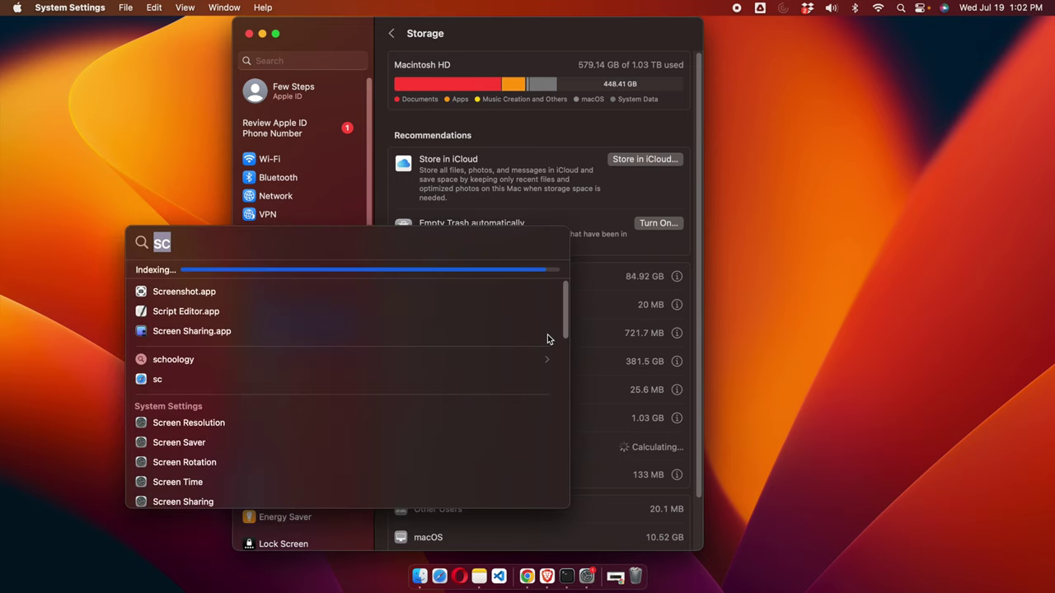
pyautogui.write('eclipse.app')
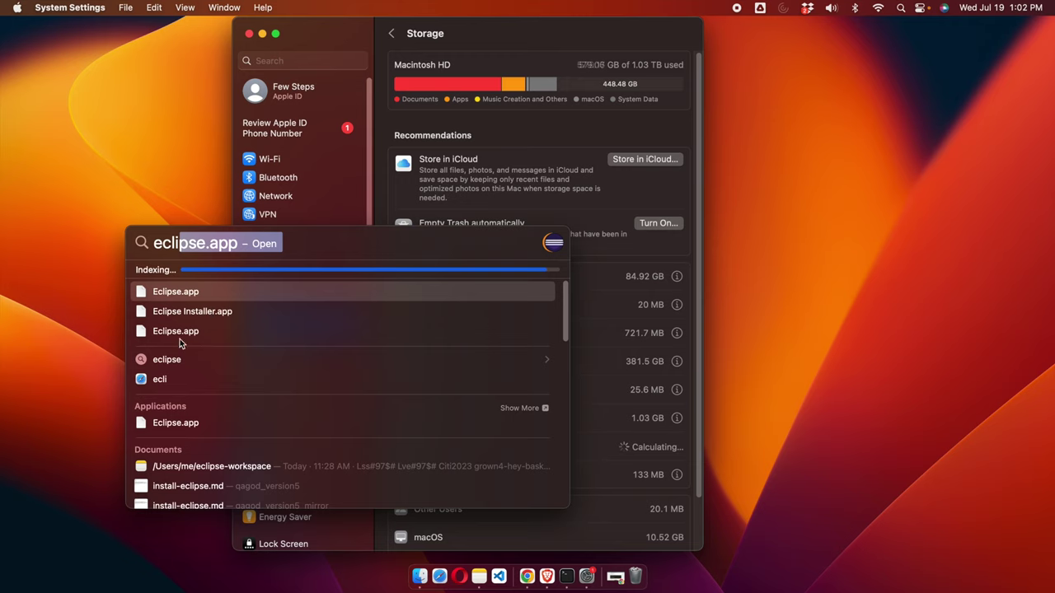
pyautogui.click(223, 294)
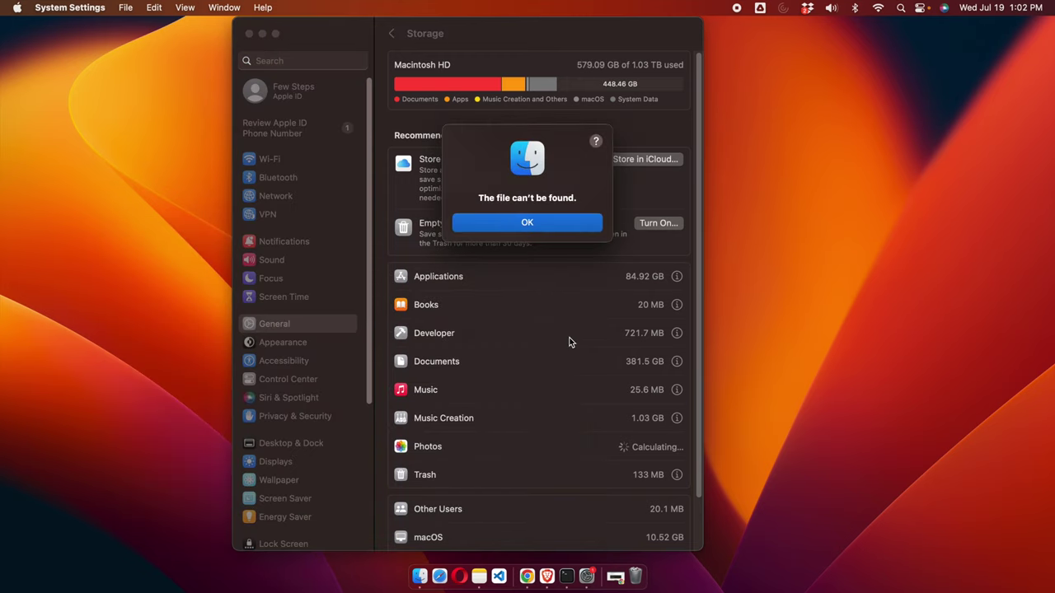
pyautogui.click(532, 226)
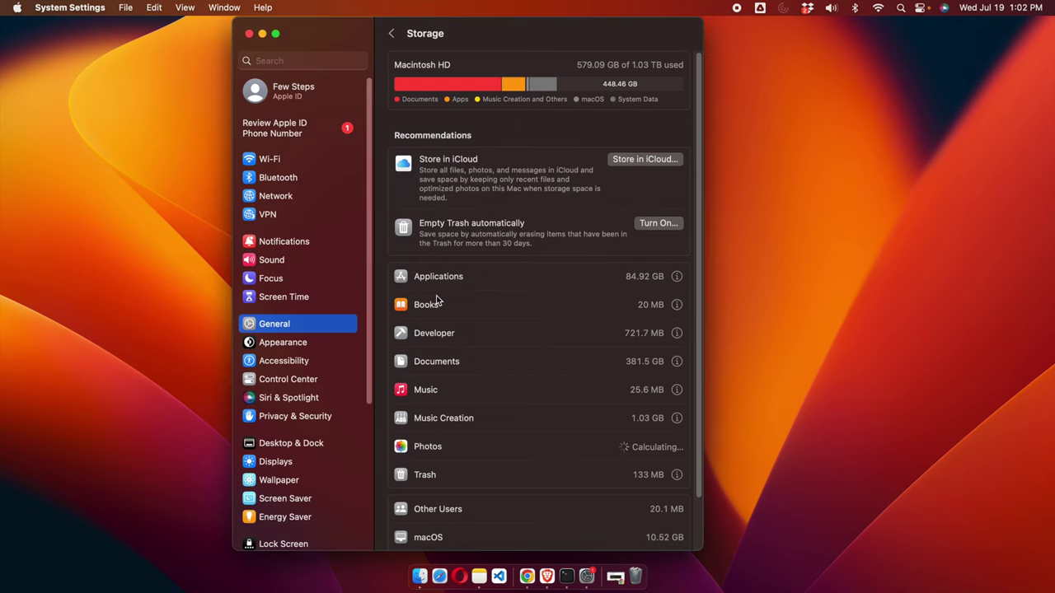
pyautogui.press('super+space')
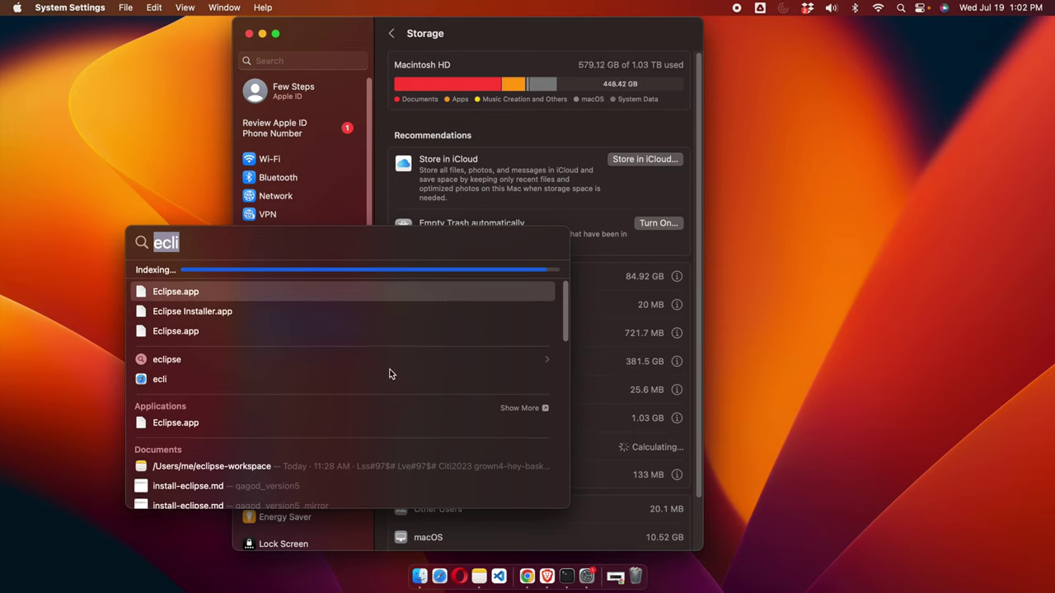
pyautogui.moveTo(567, 320)
pyautogui.mouseDown()
pyautogui.moveTo(573, 414)
pyautogui.moveTo(566, 302)
pyautogui.mouseUp()
pyautogui.click(146, 195)
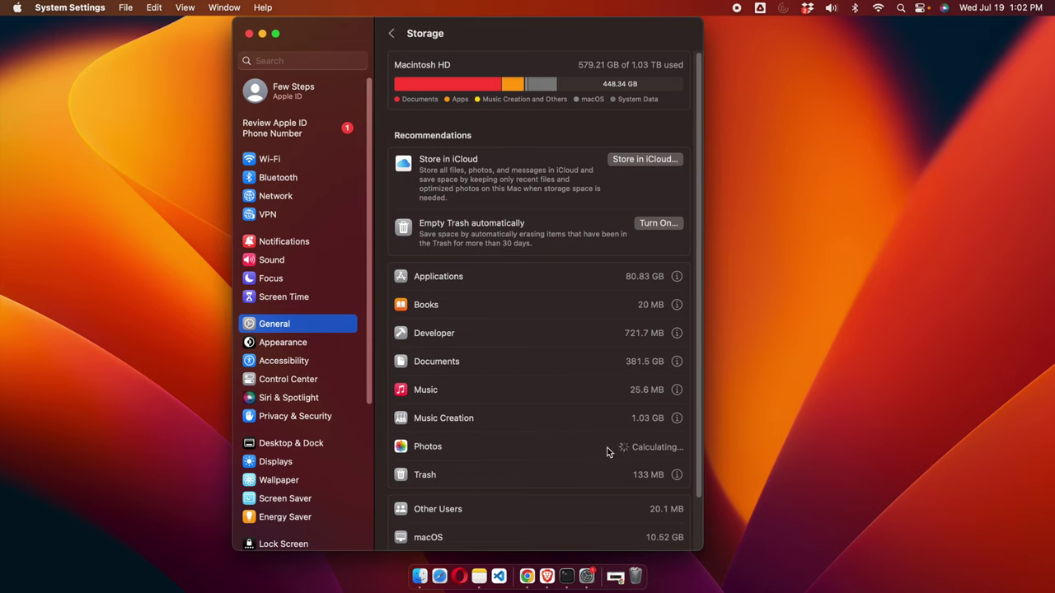
# Step: Empty the Trash from its Dock menu, clearing the 133 MB it held
pyautogui.rightClick(638, 577)
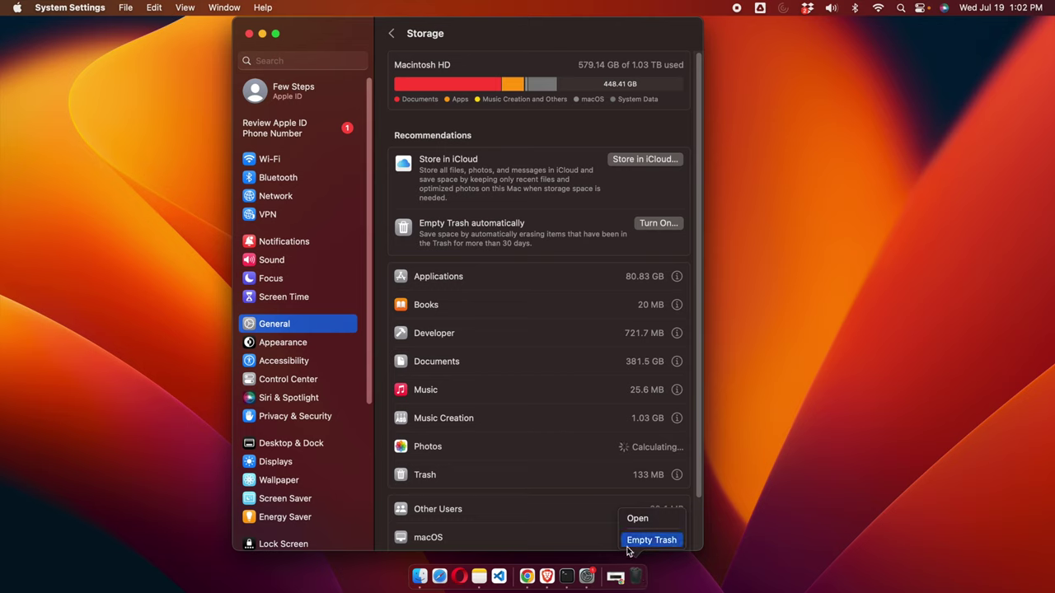
pyautogui.click(814, 523)
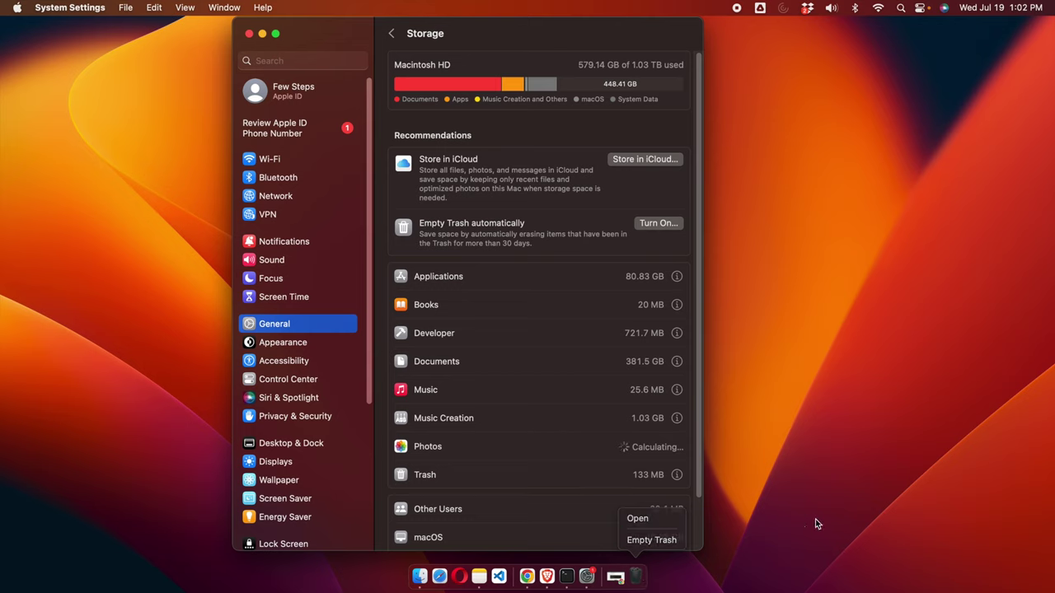
pyautogui.rightClick(639, 580)
pyautogui.click(651, 540)
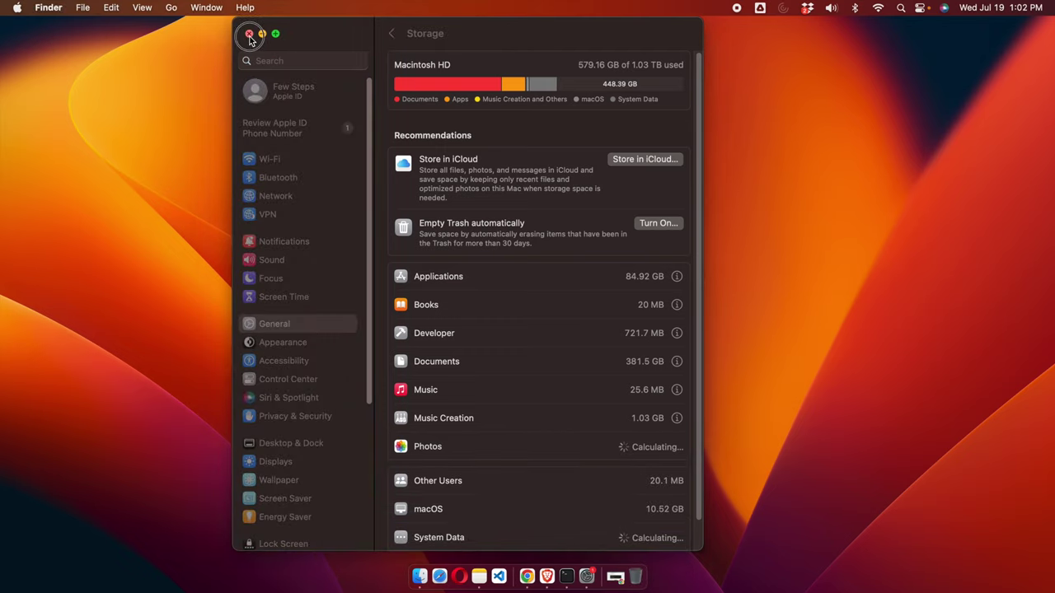
# Step: Close the System Settings window to reveal the empty desktop
pyautogui.click(249, 35)
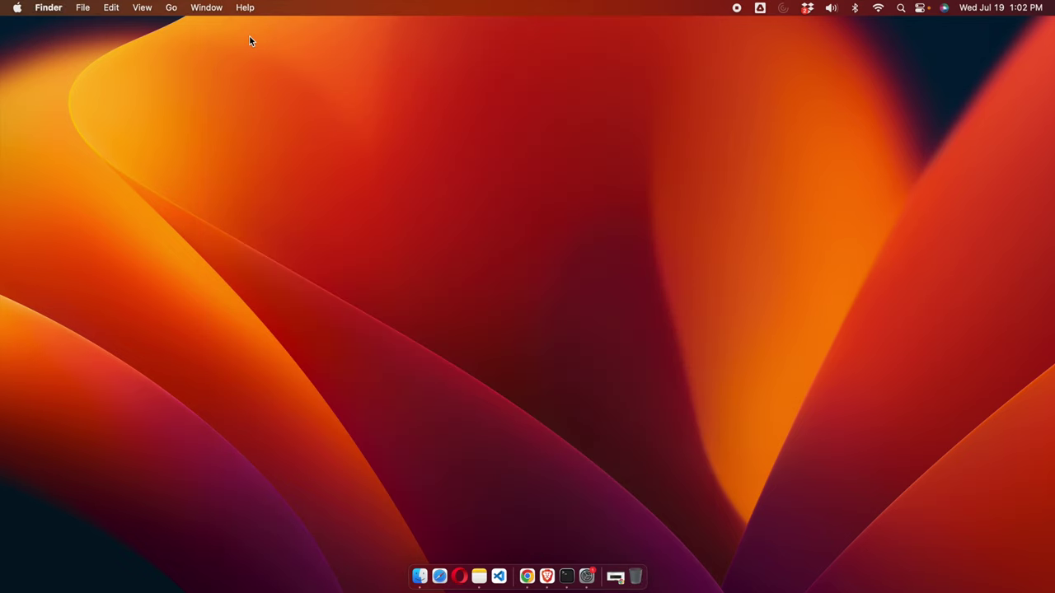